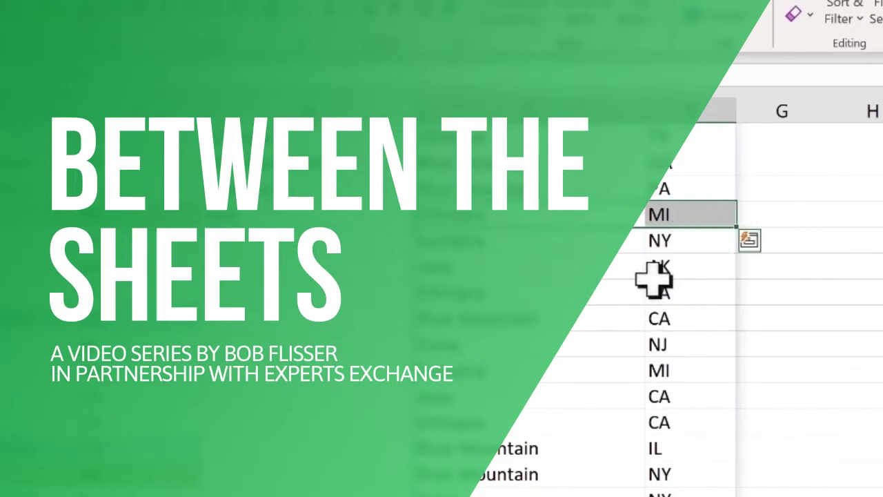
Start a CHOOSE formula in E5 with E4 as the index and B2 as the first option
key("Escape")
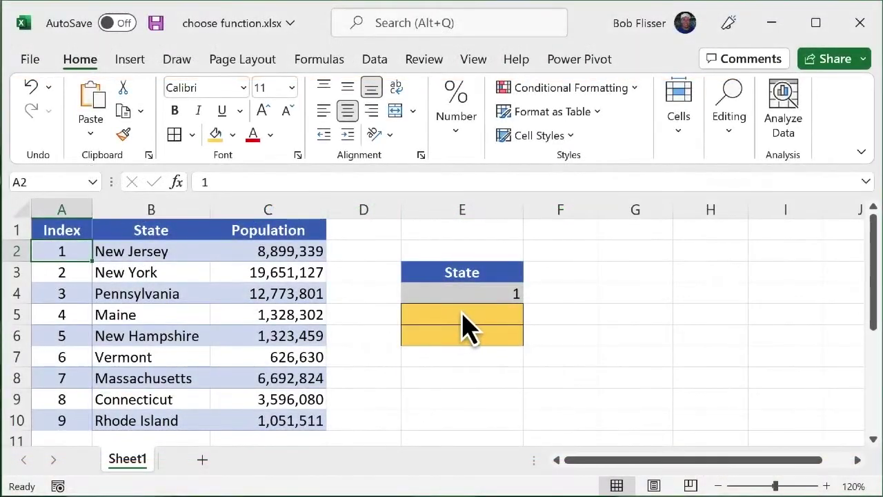
left_click(459, 314)
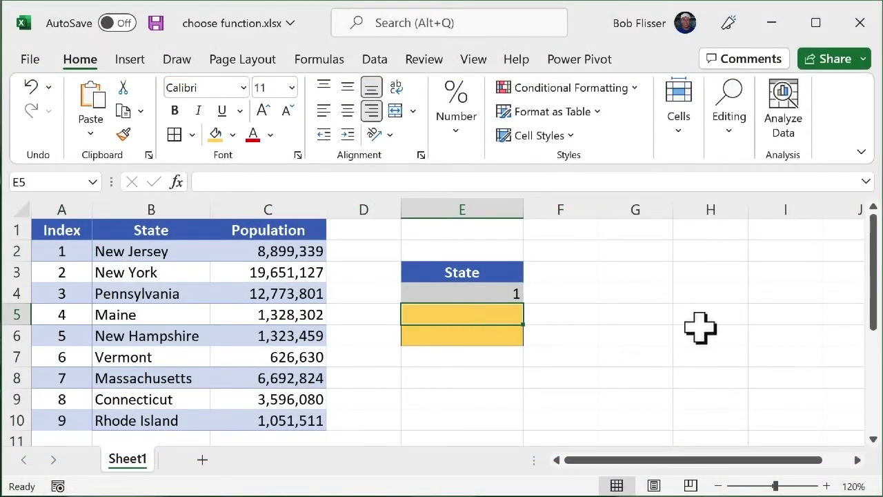
type("=choo")
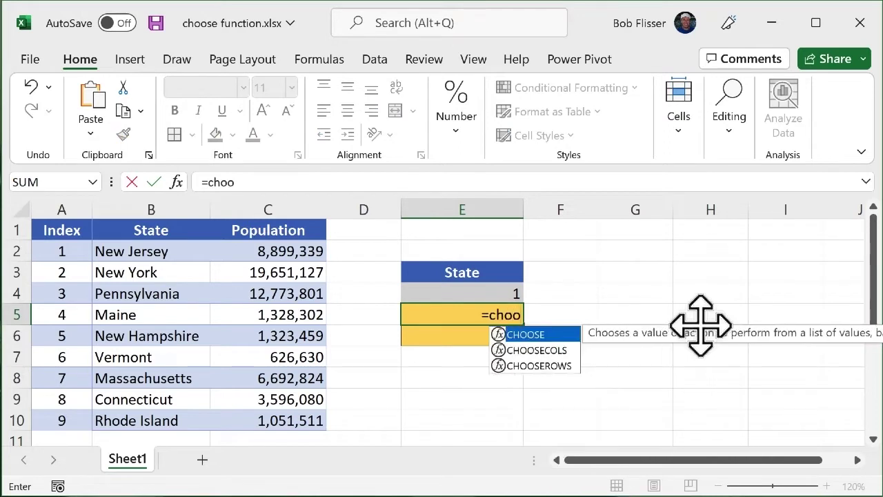
type("se(")
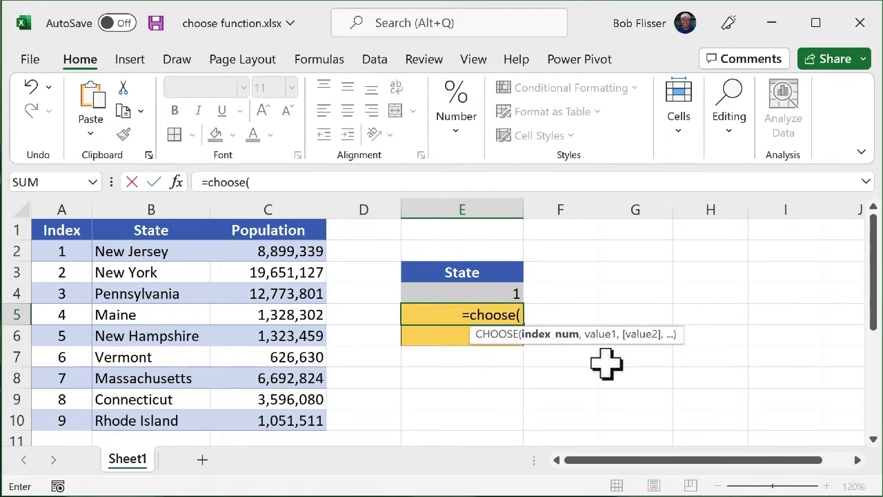
left_click(451, 289)
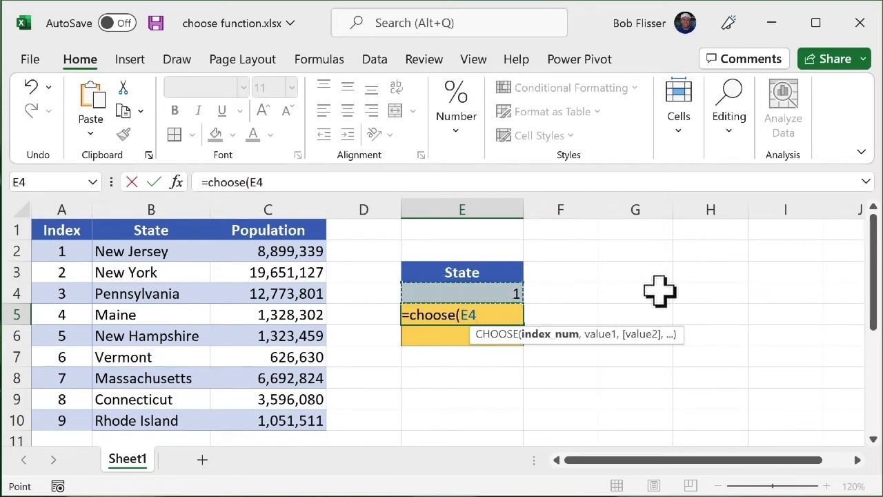
type(",")
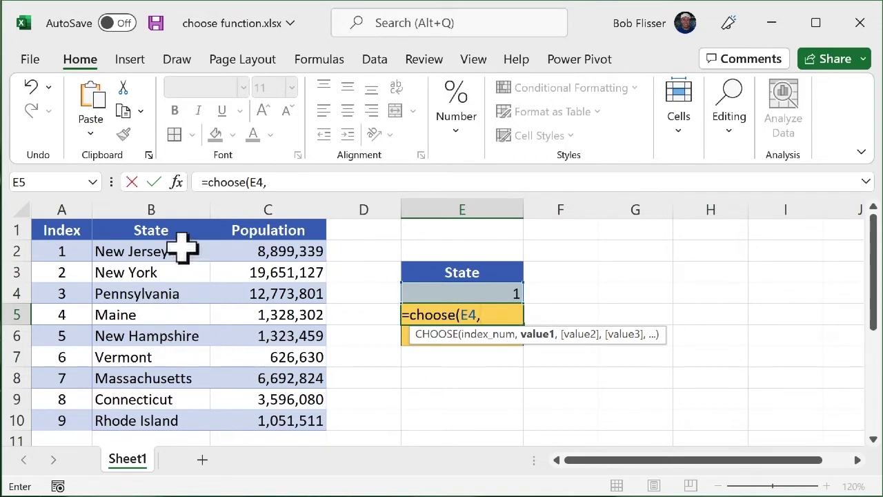
left_click(177, 253)
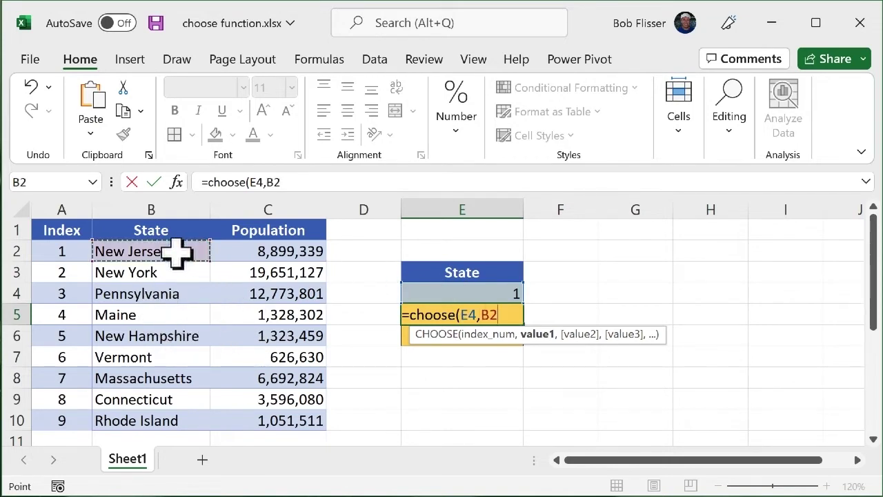
type(",")
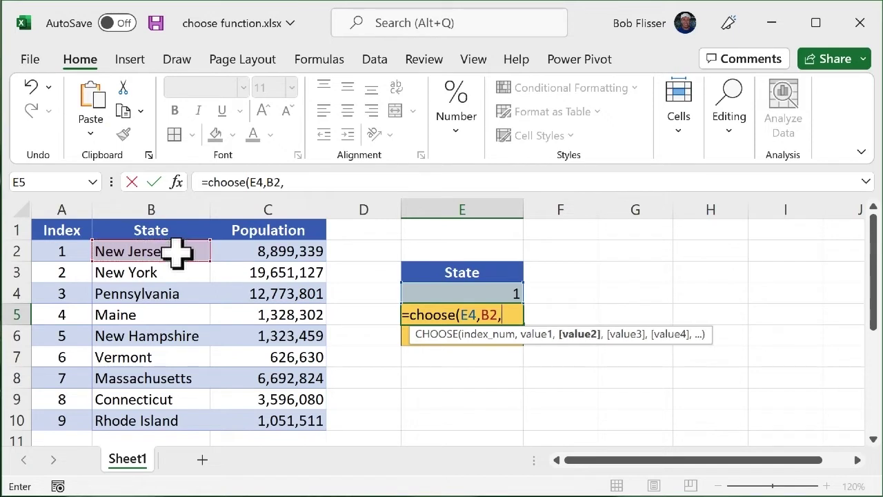
Add states B3 through B10 as the remaining options and enter the formula, showing New Jersey
left_click(181, 274)
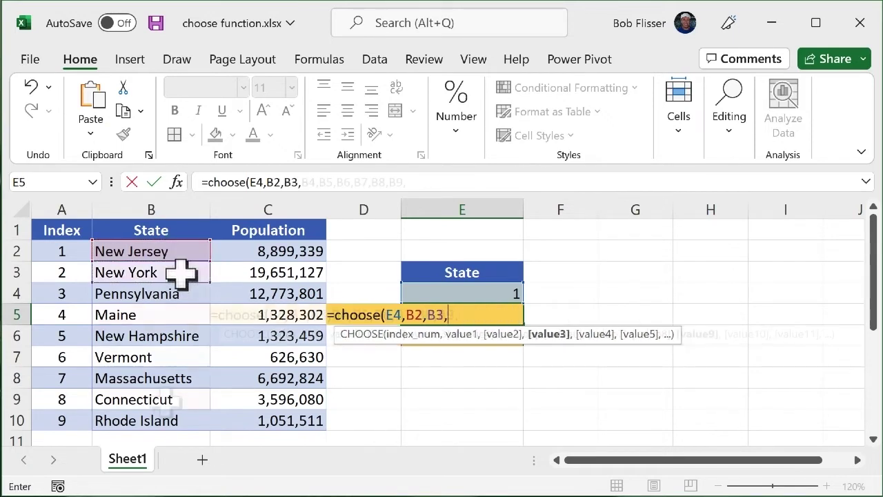
left_click(176, 293, "ctrl")
left_click(173, 315, "ctrl")
left_click(173, 336, "ctrl")
left_click(172, 357, "ctrl")
left_click(169, 378, "ctrl")
left_click(168, 399, "ctrl")
left_click(166, 420, "ctrl")
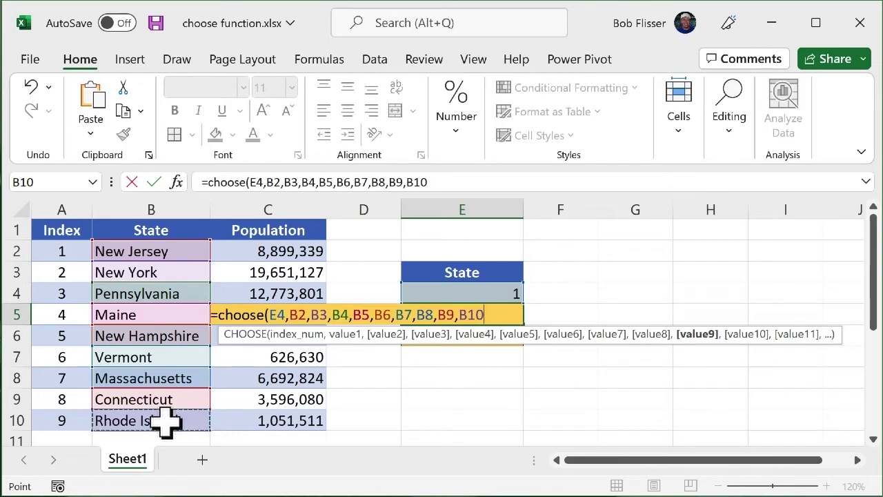
type(")")
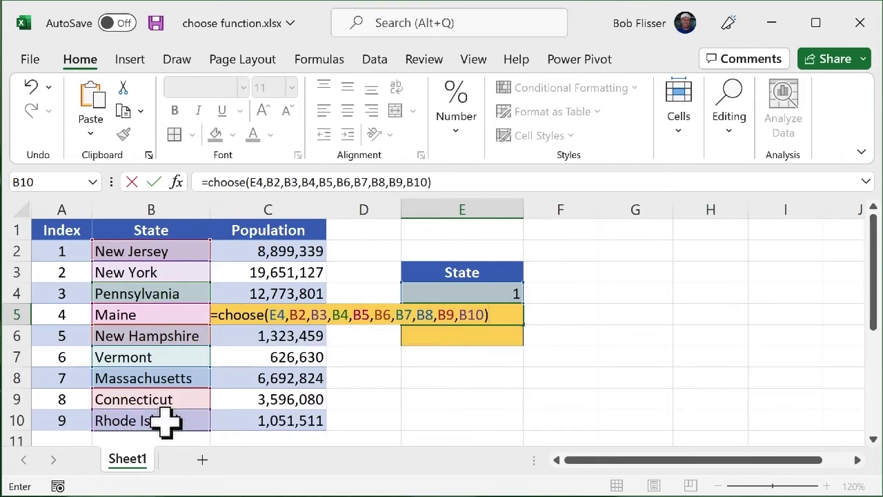
key("Return")
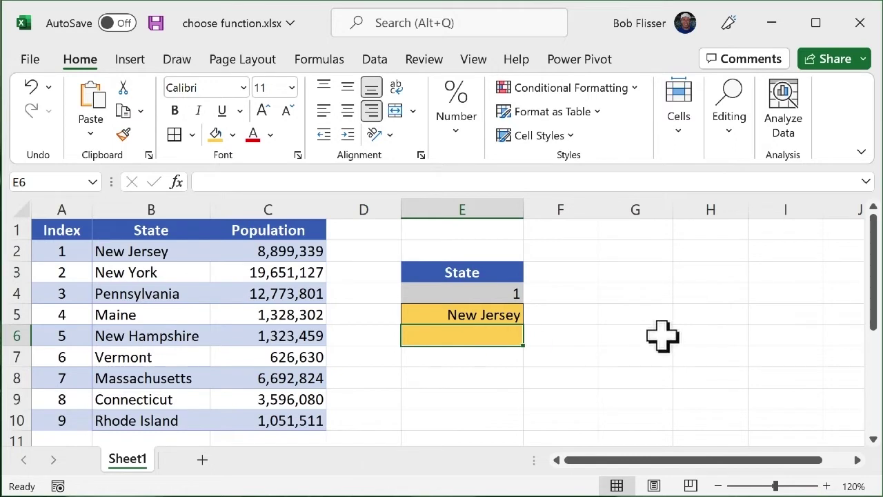
Start a CHOOSE formula in E6 with E4 as the index and C2 as the first option
type("=")
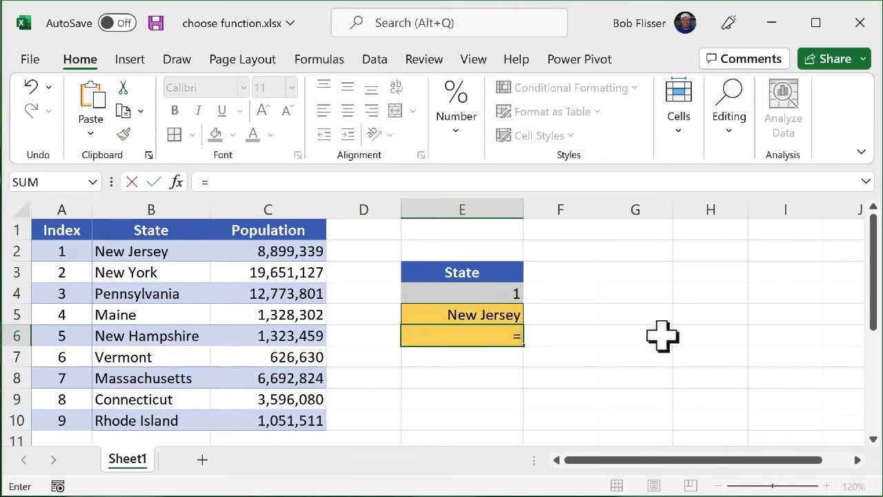
type("choose(")
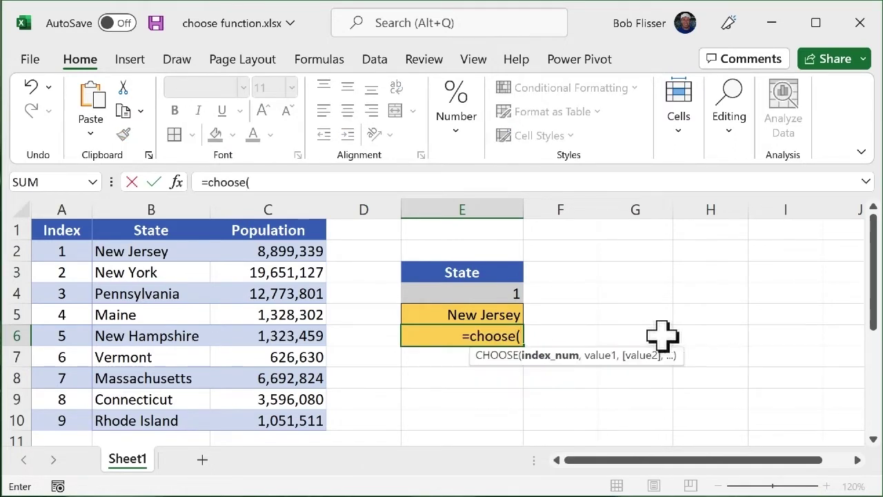
left_click(482, 290)
type(",")
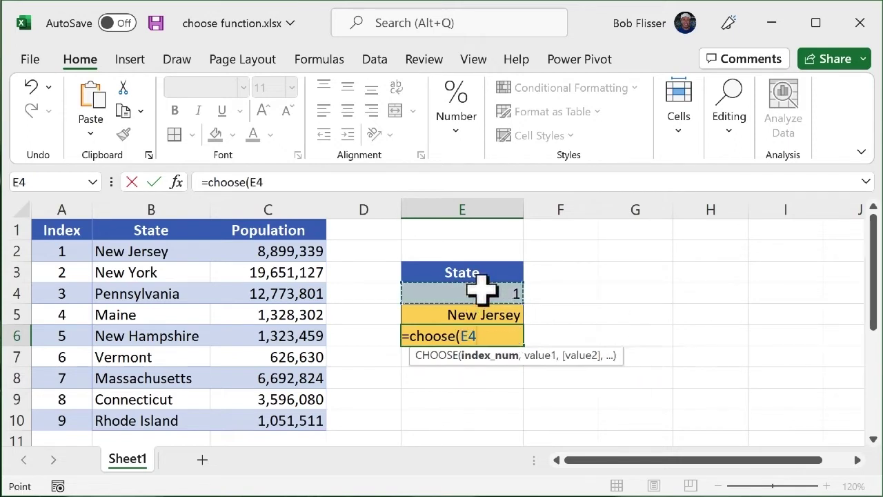
left_click(276, 252)
type(",")
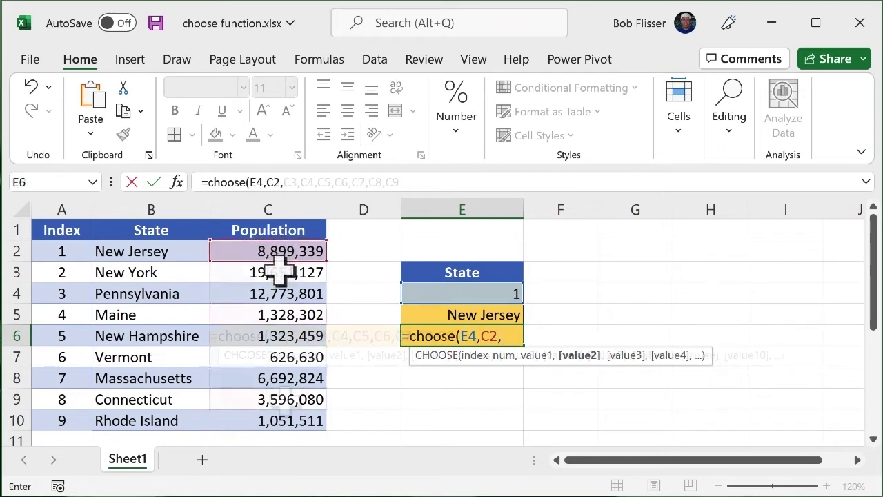
Add populations C3 through C10 as the remaining options and enter the formula, showing 8,899,339
left_click(277, 273, "ctrl")
left_click(277, 294, "ctrl")
left_click(277, 315, "ctrl")
left_click(276, 336, "ctrl")
left_click(277, 356, "ctrl")
left_click(277, 378, "ctrl")
left_click(280, 399, "ctrl")
left_click(285, 420)
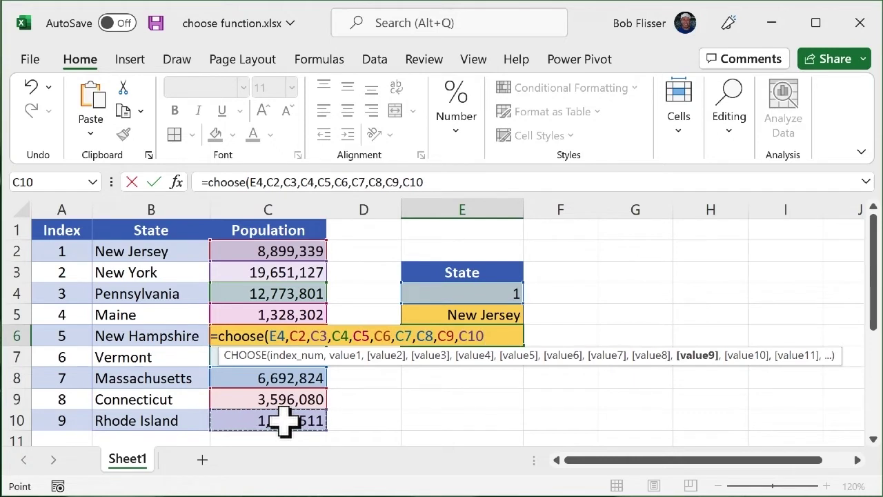
type(")")
key("Return")
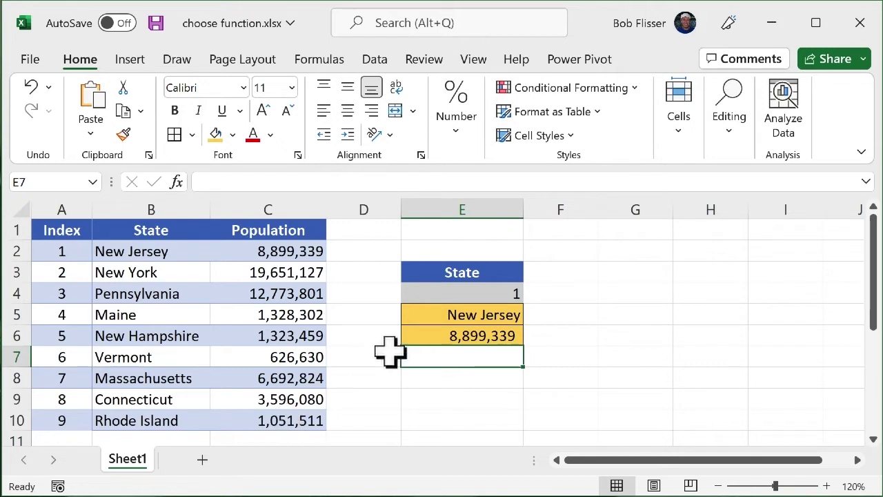
Change the E4 index to 4, then to 7, so the lookups show Massachusetts and 6,692,824
left_click(481, 290)
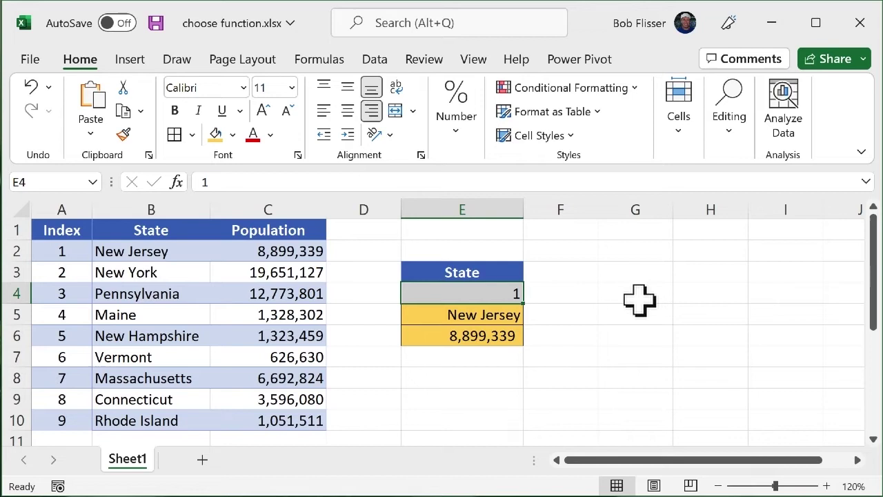
type("4")
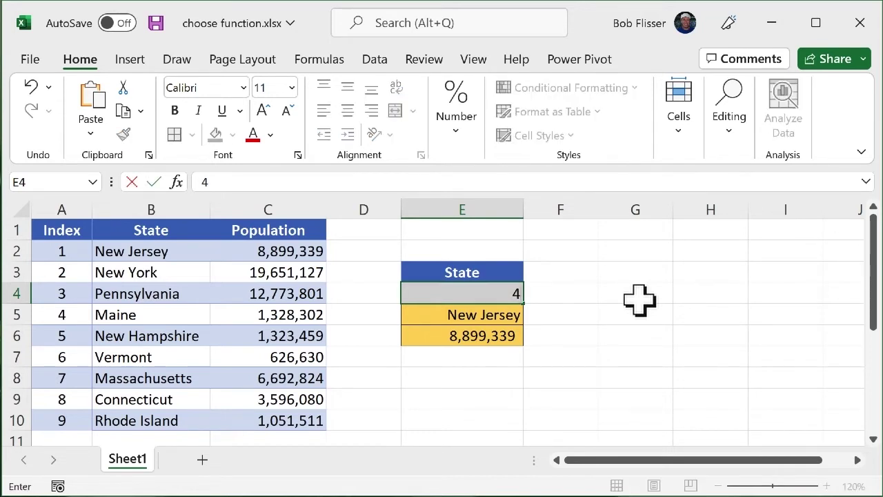
key("ctrl+Return")
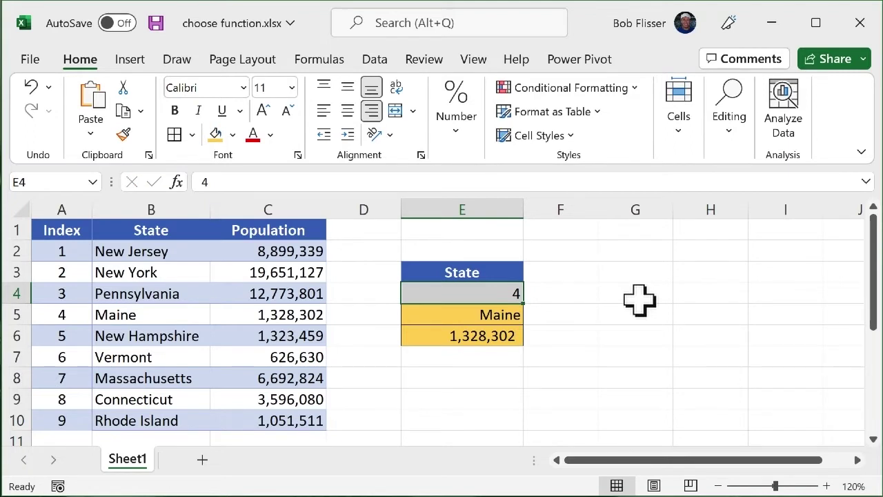
type("7")
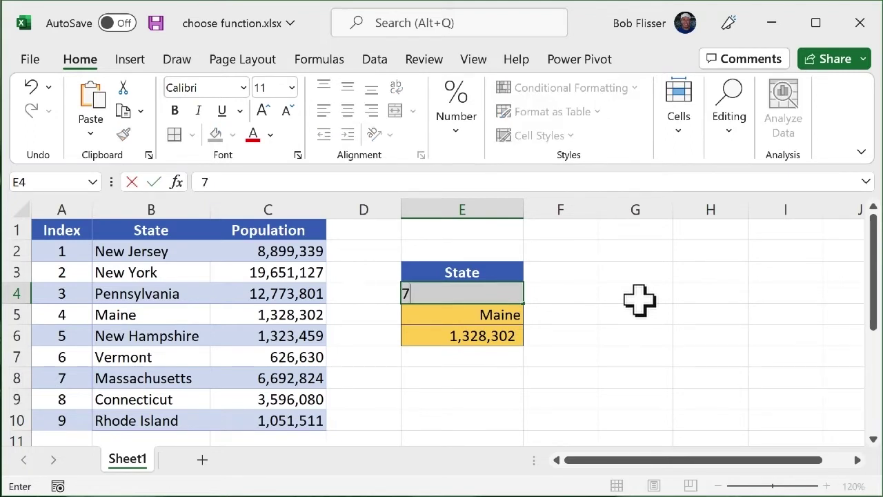
key("ctrl+Return")
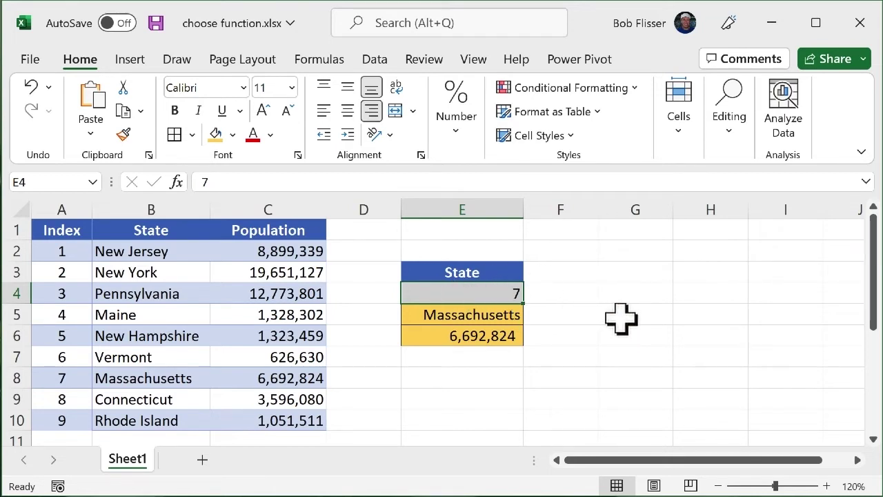
Enter out-of-range index 12 in E4 to produce #VALUE! errors, then clear it for re-entry
type("12")
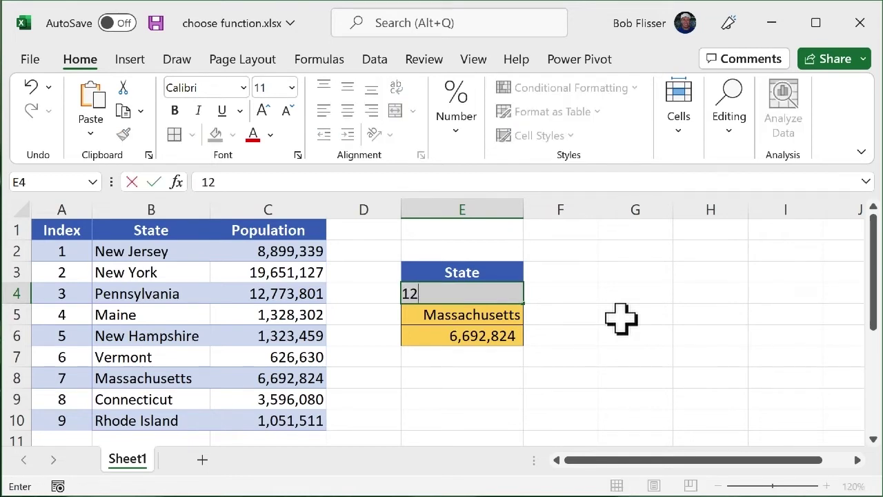
key("ctrl+Return")
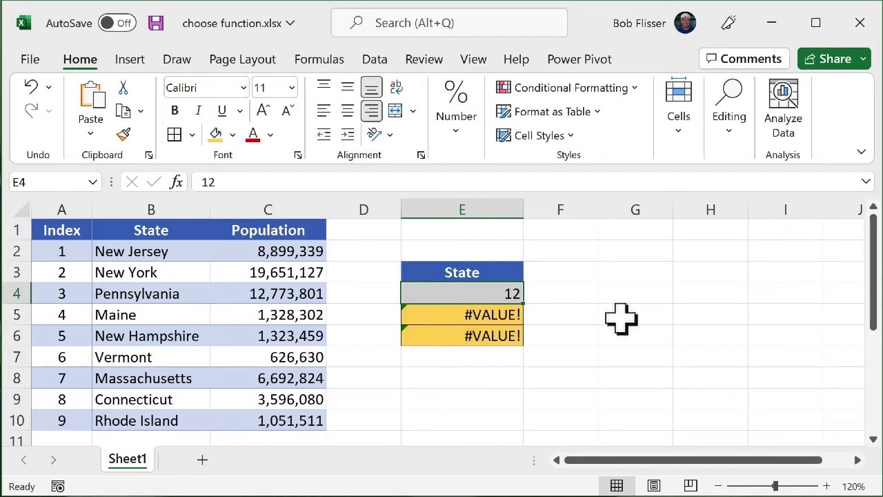
key("F2")
key("BackSpace")
key("BackSpace")
Set the E4 index to 8, showing Connecticut, and open E5's CHOOSE formula for editing
type("8")
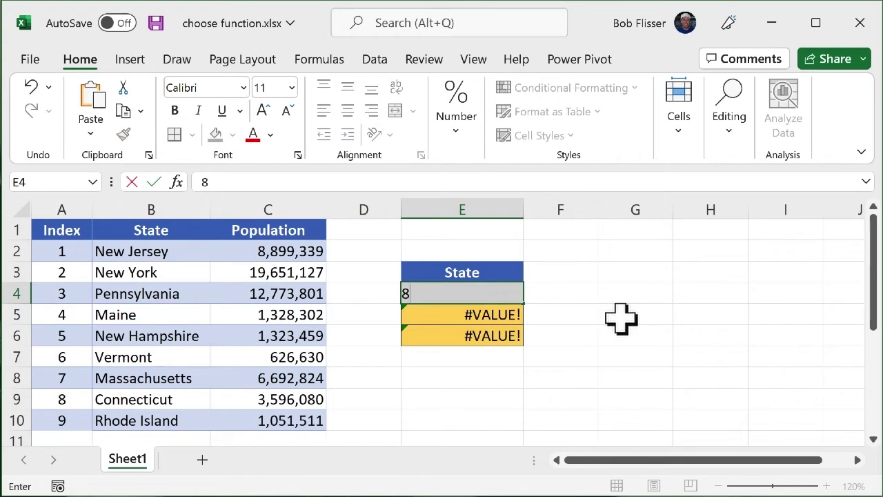
key("ctrl+Return")
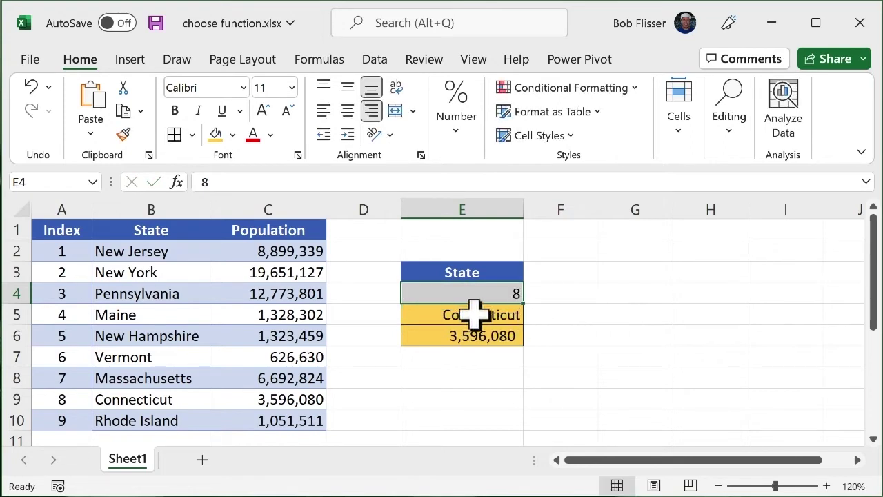
left_click(498, 315)
key("F2")
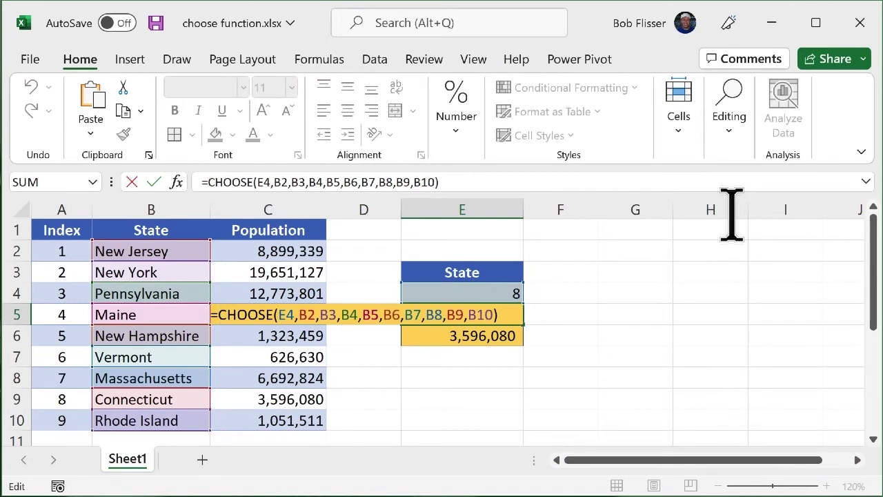
Wrap E5's formula as IFERROR(CHOOSE(...),"Not found") and enter it, still showing Connecticut
type("iferror")
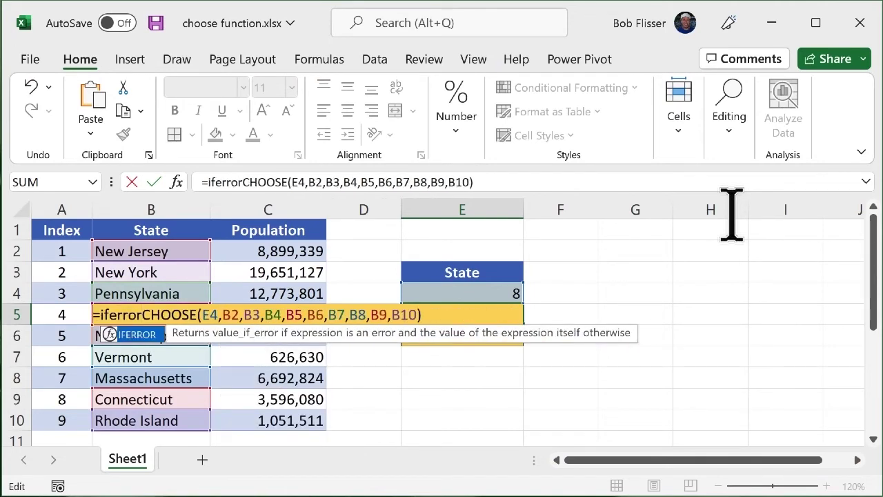
type("(")
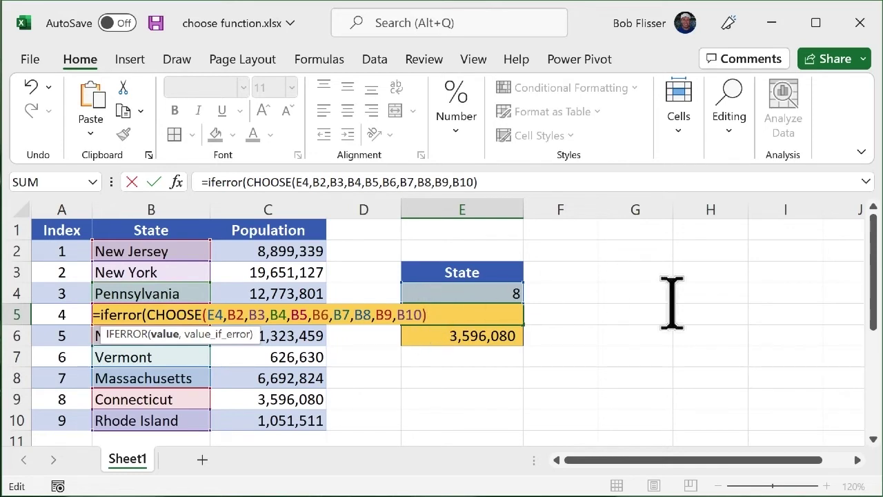
type(",")
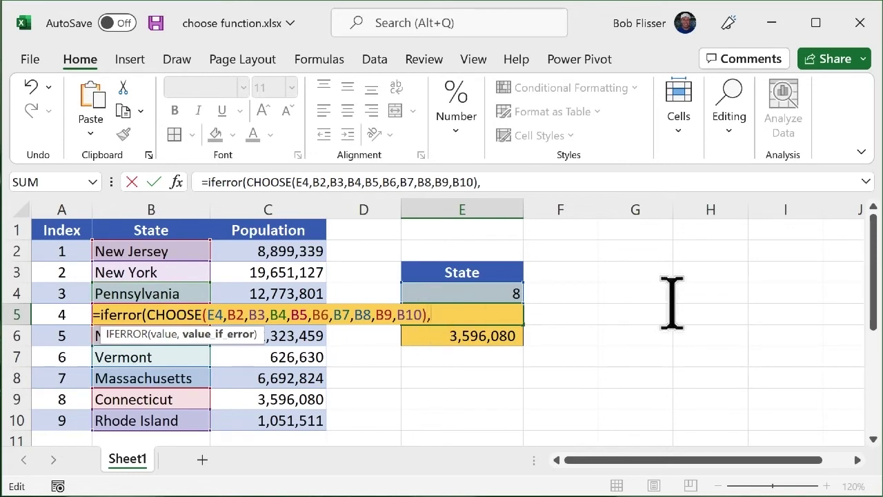
type("\"")
type("Not found\")")
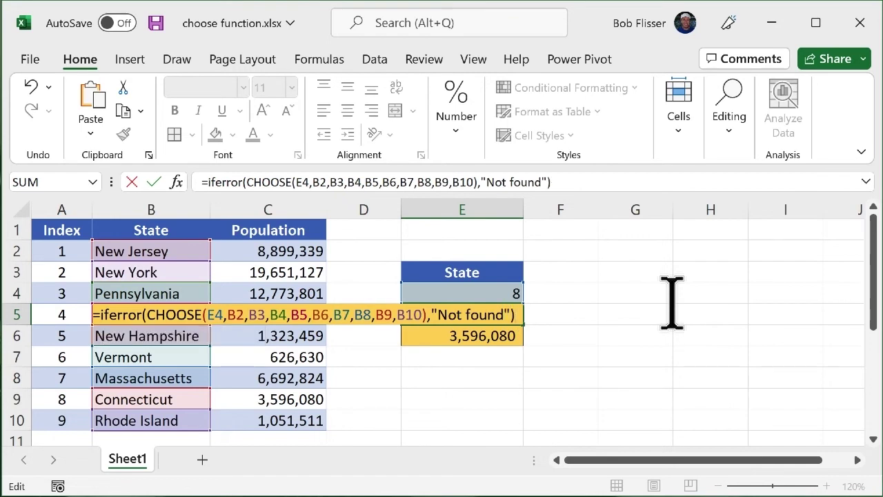
key("Return")
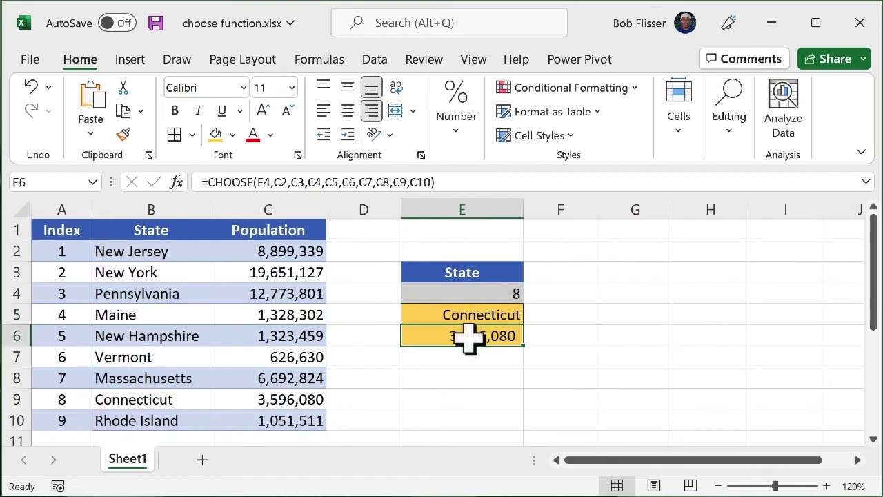
Wrap E6's population formula as IFERROR(CHOOSE(...),"Not found"), still showing 3,596,080
double_click(470, 338)
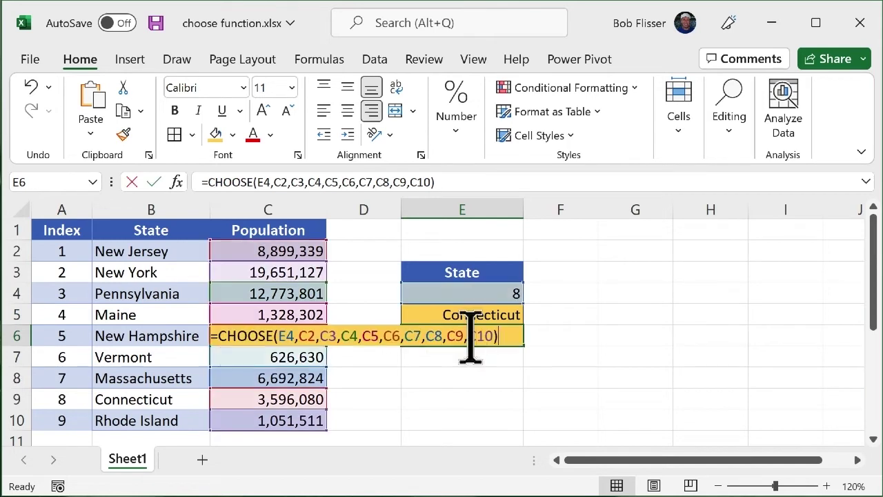
left_click(218, 334)
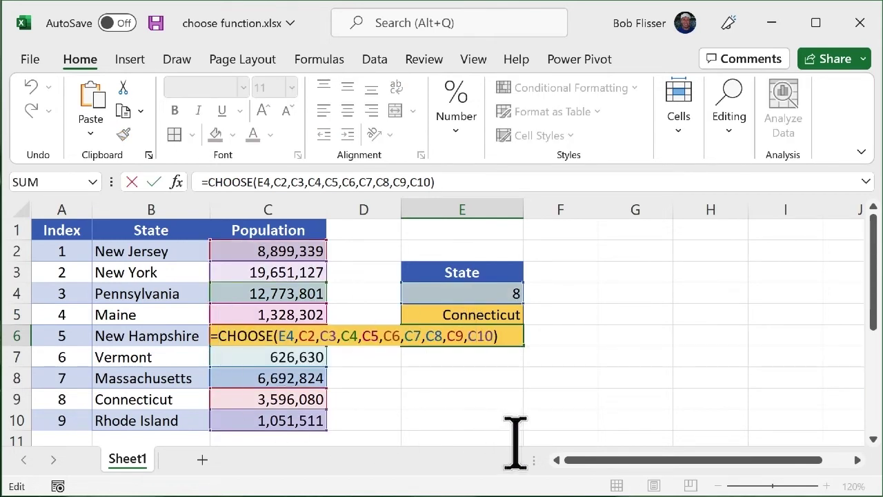
type("iferror")
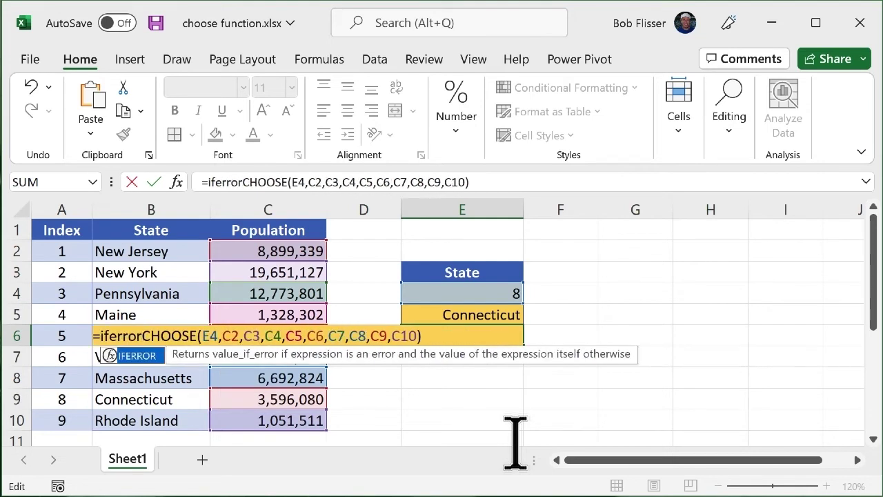
type("(")
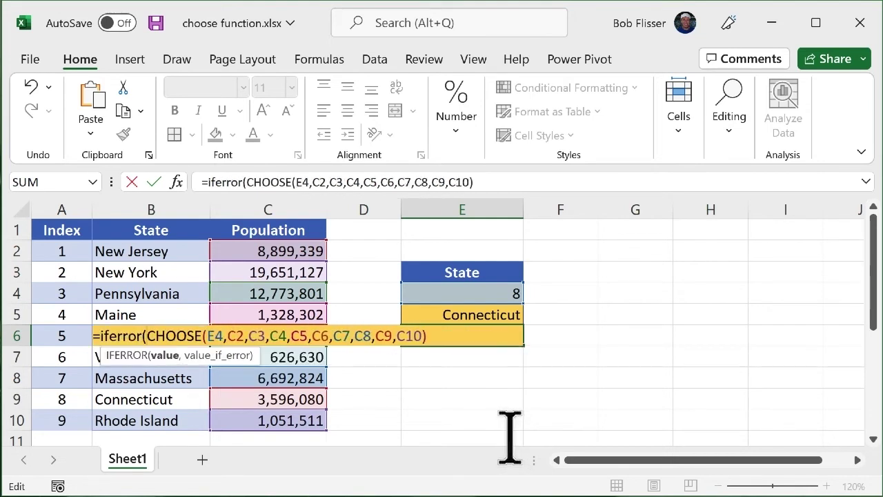
left_click(422, 335)
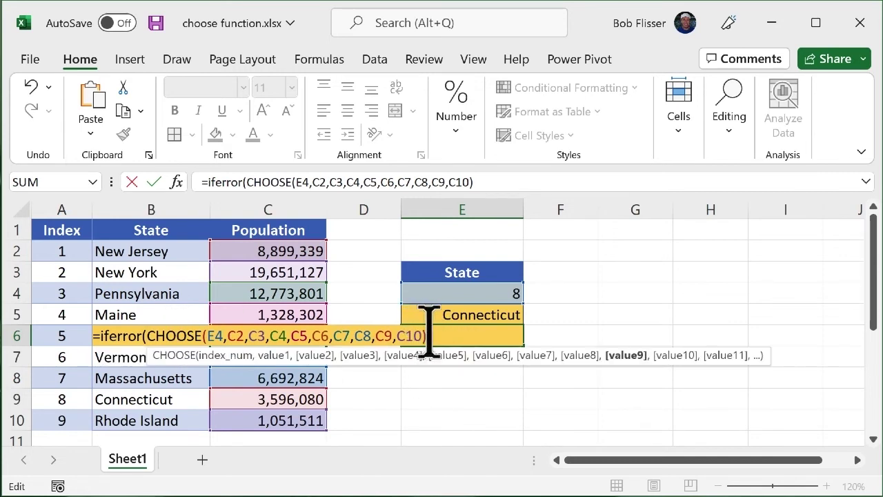
type(")")
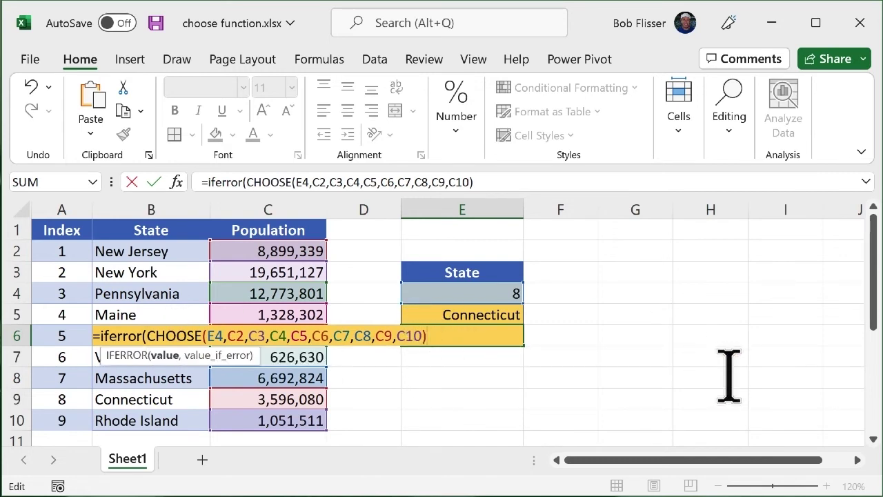
type(",")
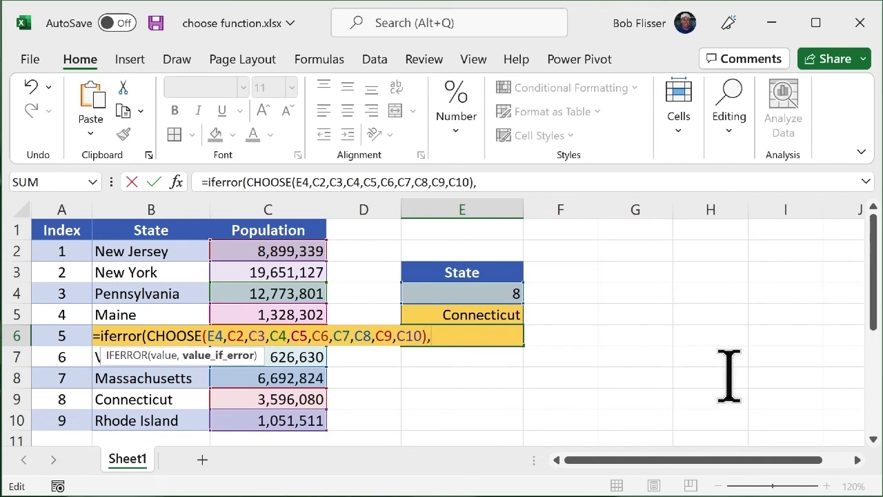
type("\"Not found")
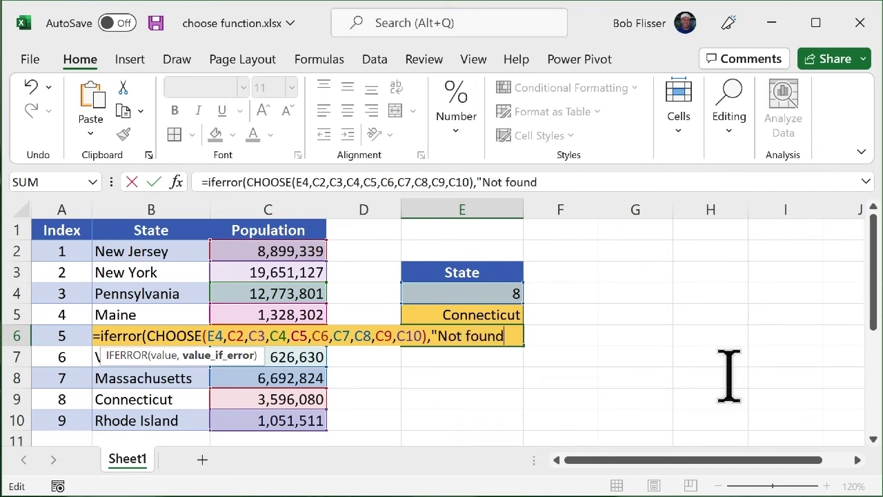
type("\")")
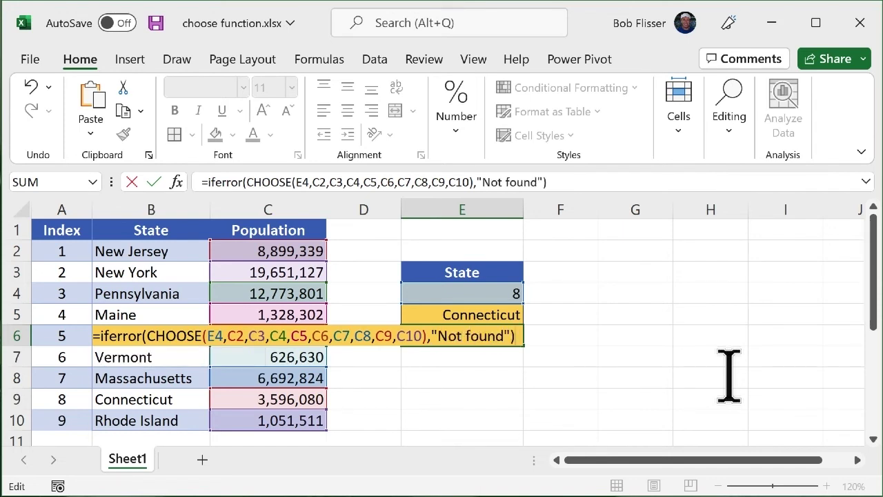
key("Return")
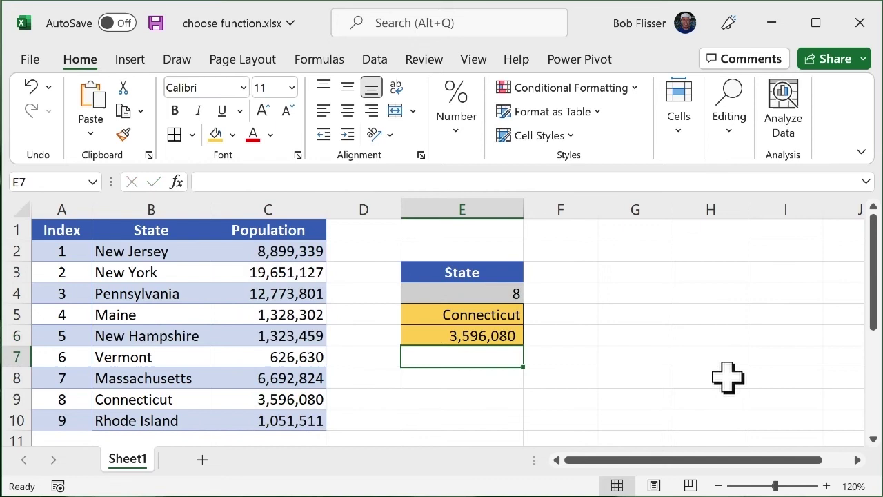
Try index 5 in E4 (New Hampshire, 1,323,459), then 20 so both results show Not found
left_click(472, 293)
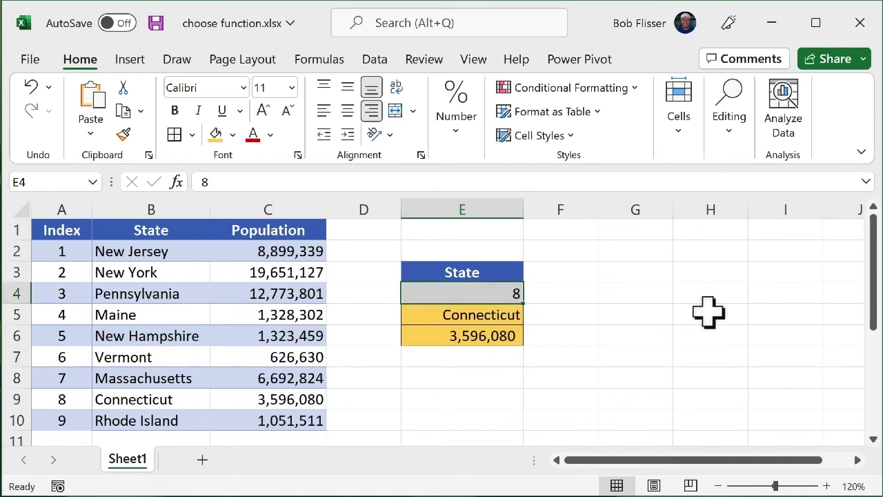
type("5")
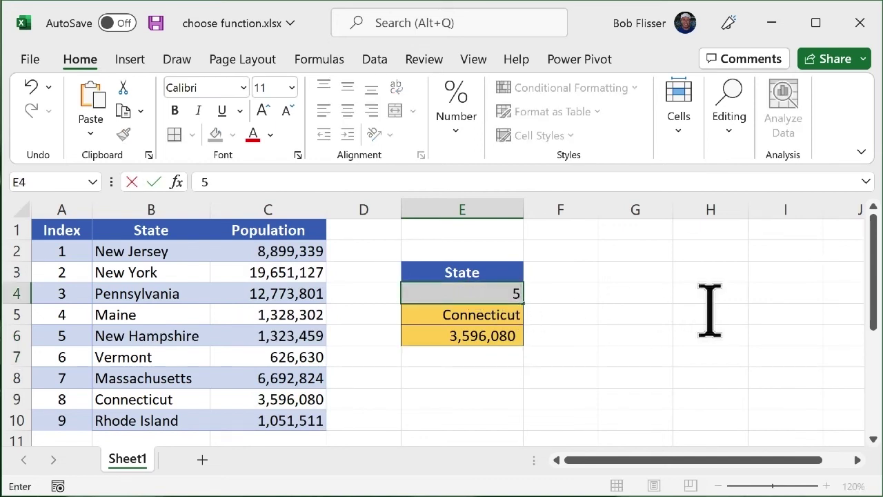
key("ctrl+Return")
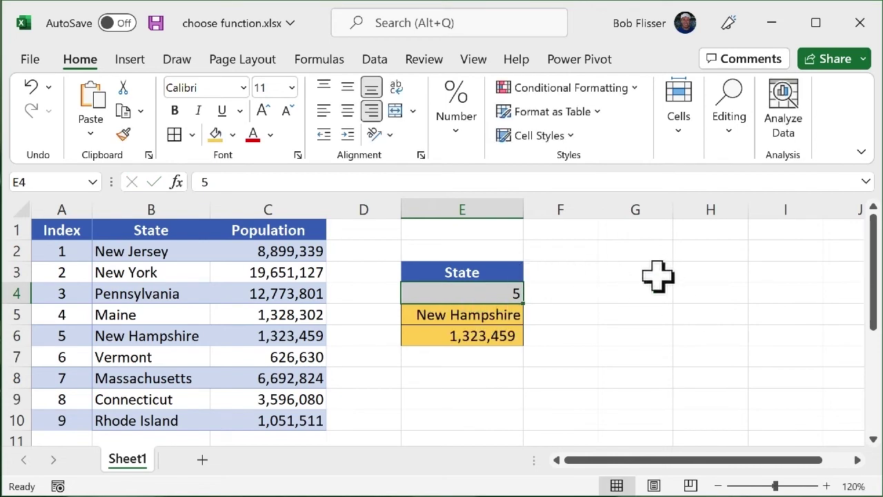
type("20")
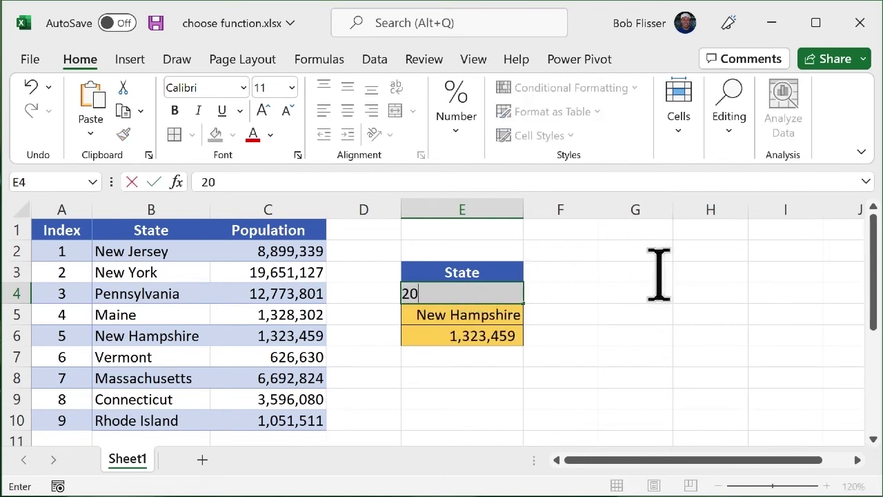
key("ctrl+Return")
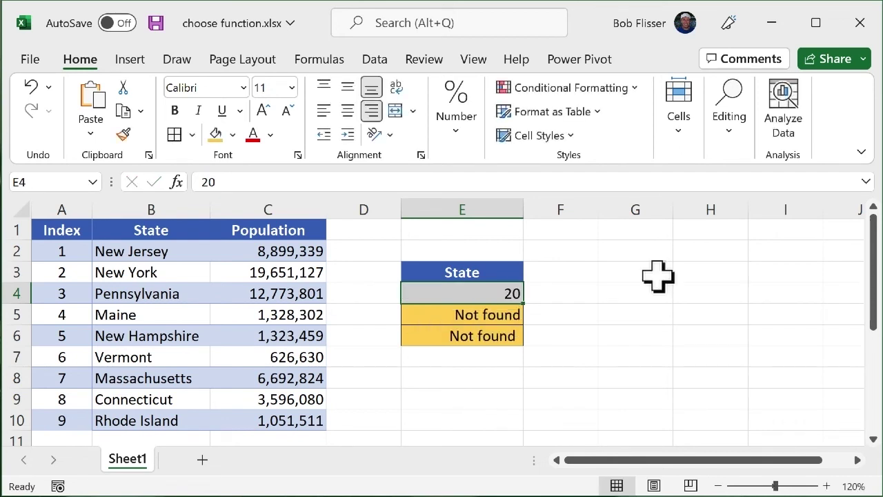
key("Down")
key("Down")
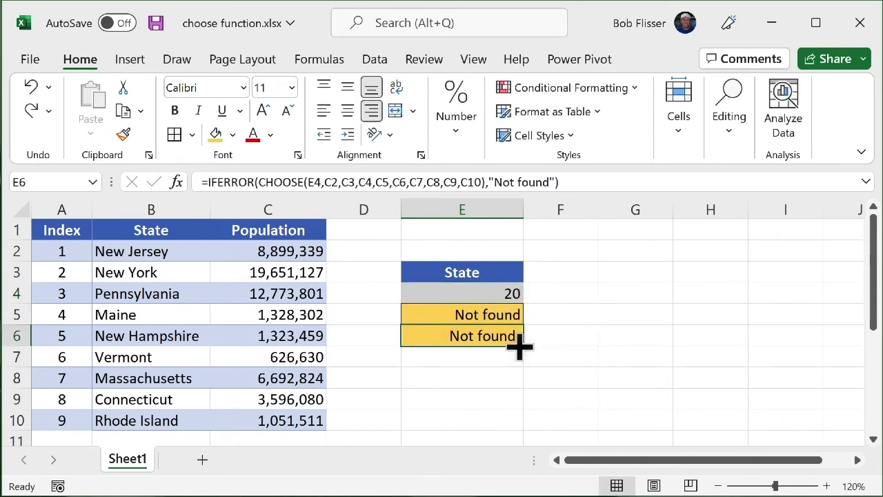
Copy E5's formatting onto E6 with Format Painter so both Not found results align alike
left_click(489, 317)
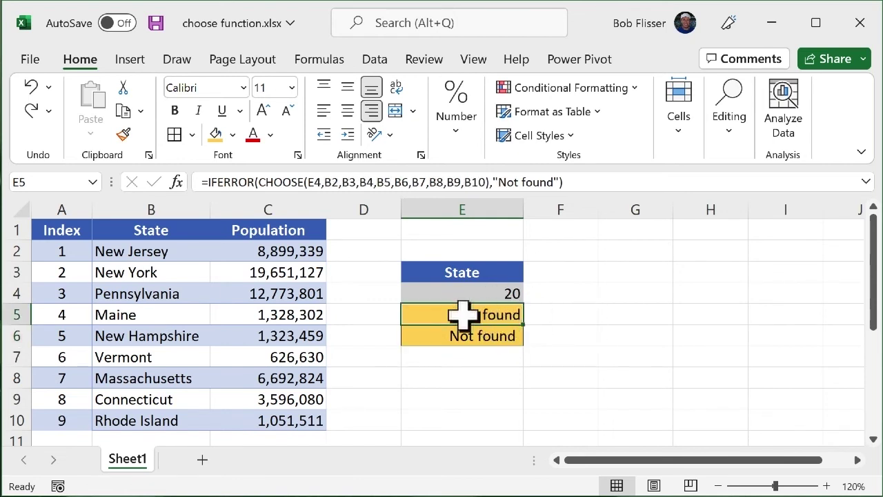
left_click(124, 134)
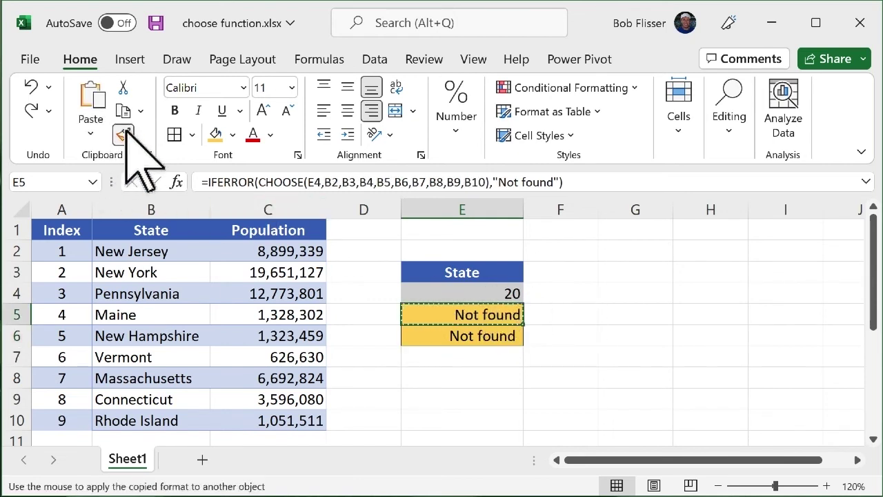
left_click(491, 337)
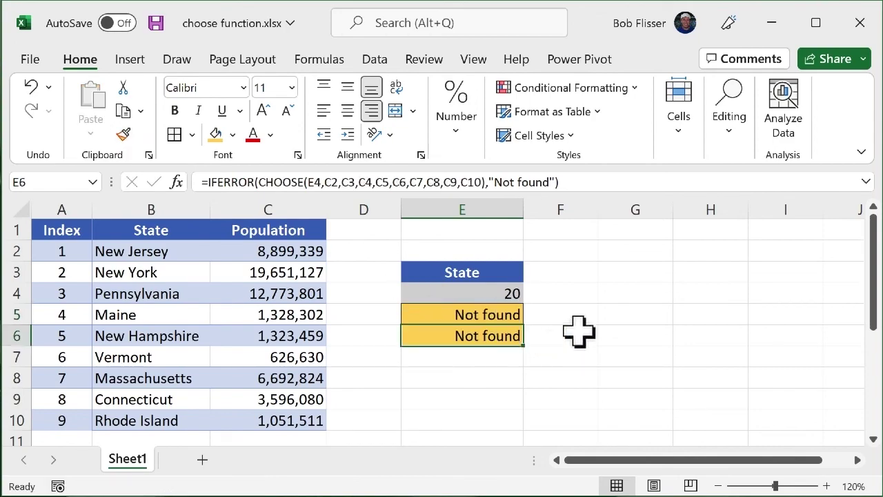
left_click(618, 314)
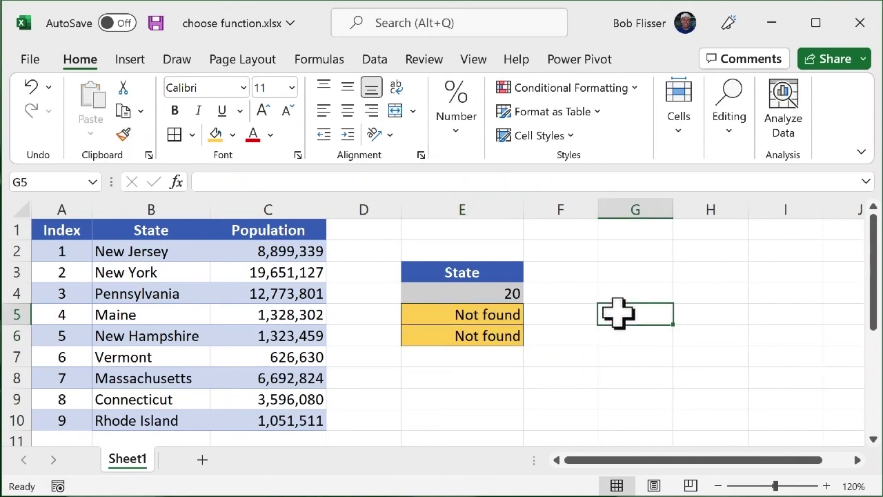